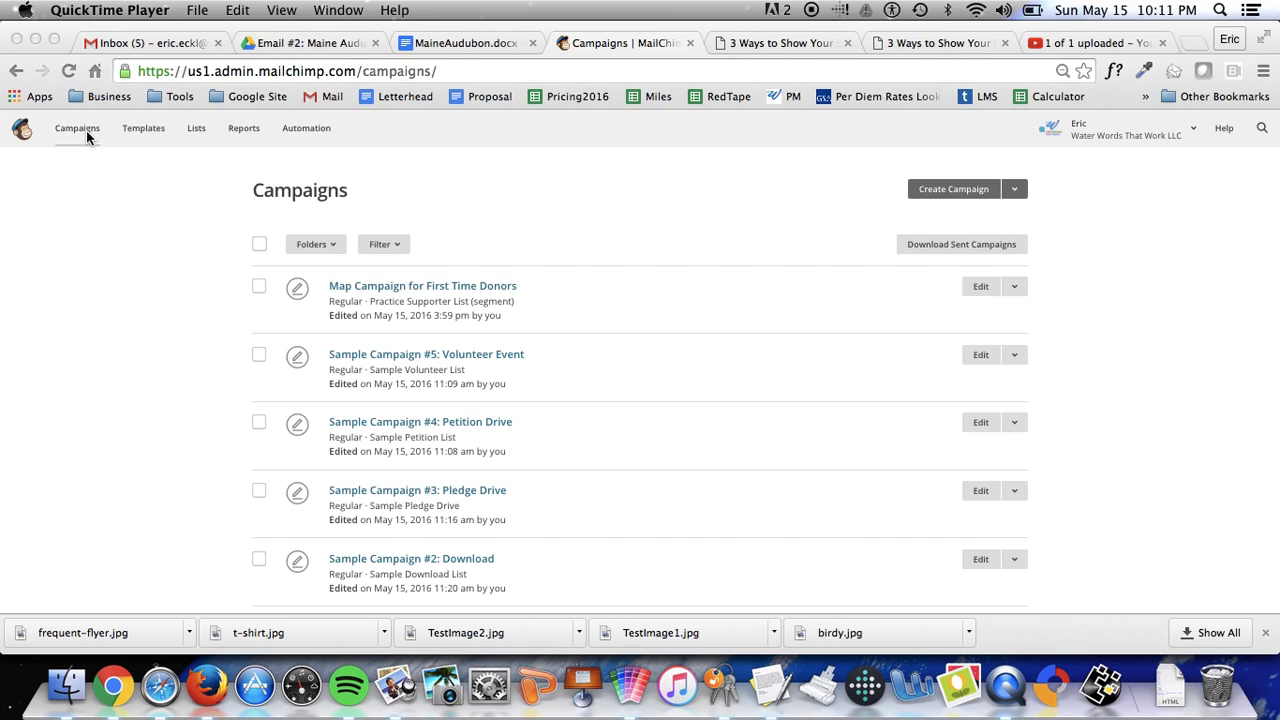
# Create a new campaign of the A/B testing type.
pyautogui.click(940, 193)
pyautogui.click(936, 191)
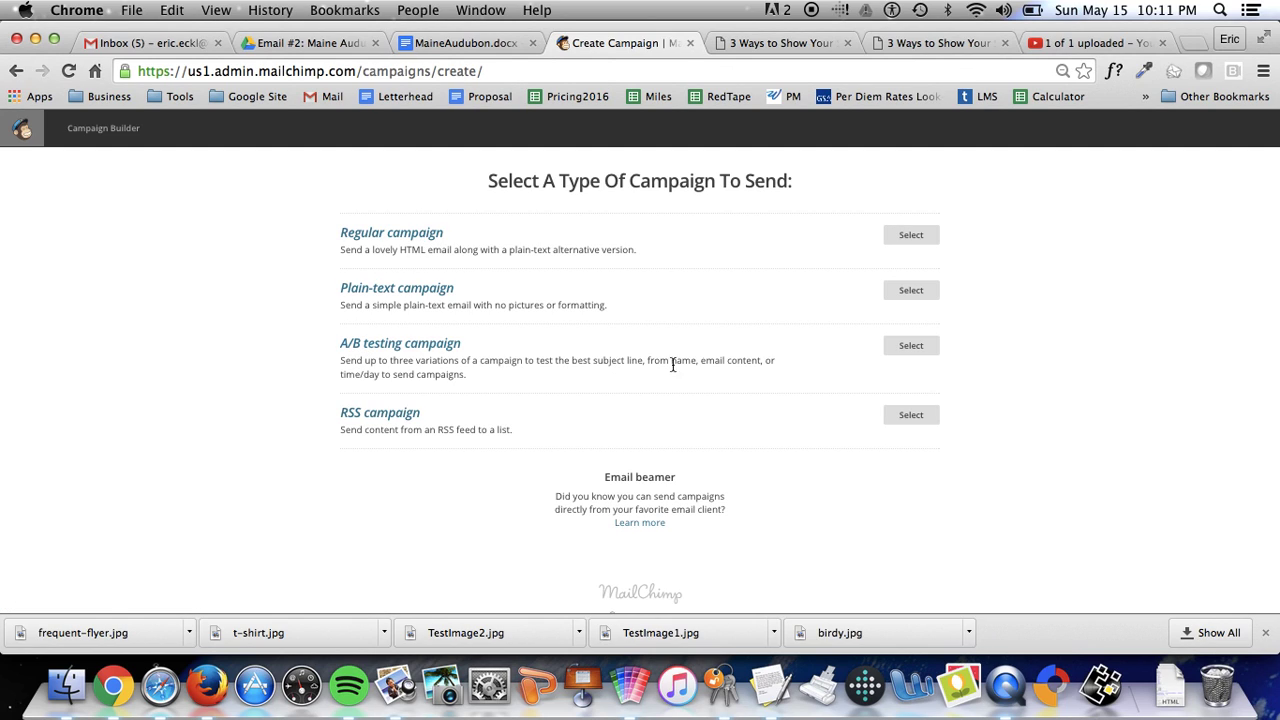
pyautogui.click(907, 347)
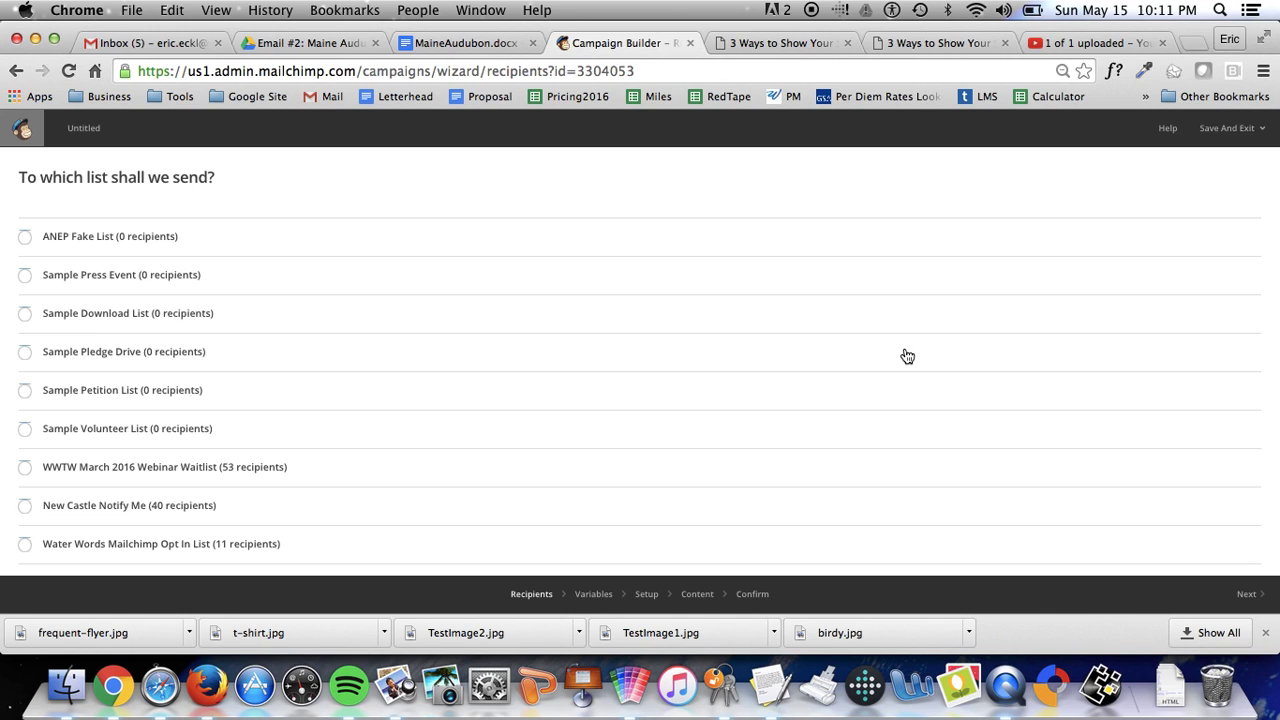
# Choose the entire Practice Supporter List as the campaign's recipients and proceed to the test variables.
pyautogui.scroll(-3, 539, 390)
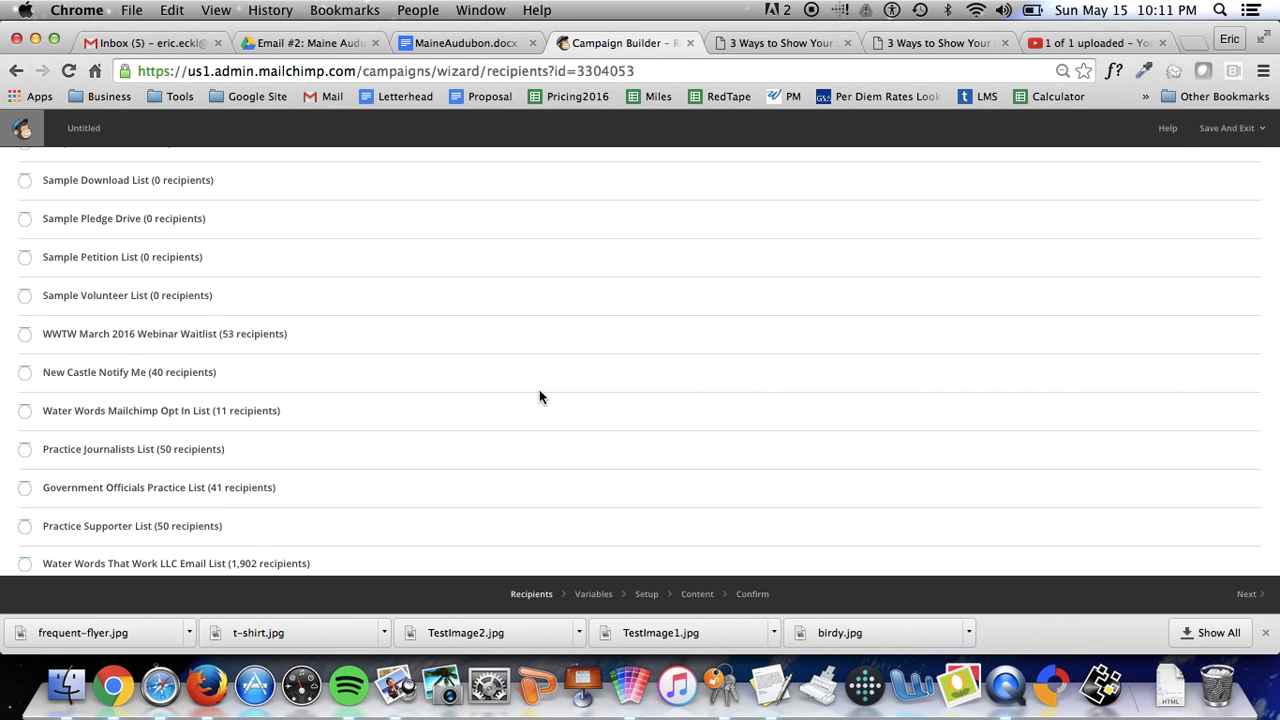
pyautogui.scroll(-2, 520, 400)
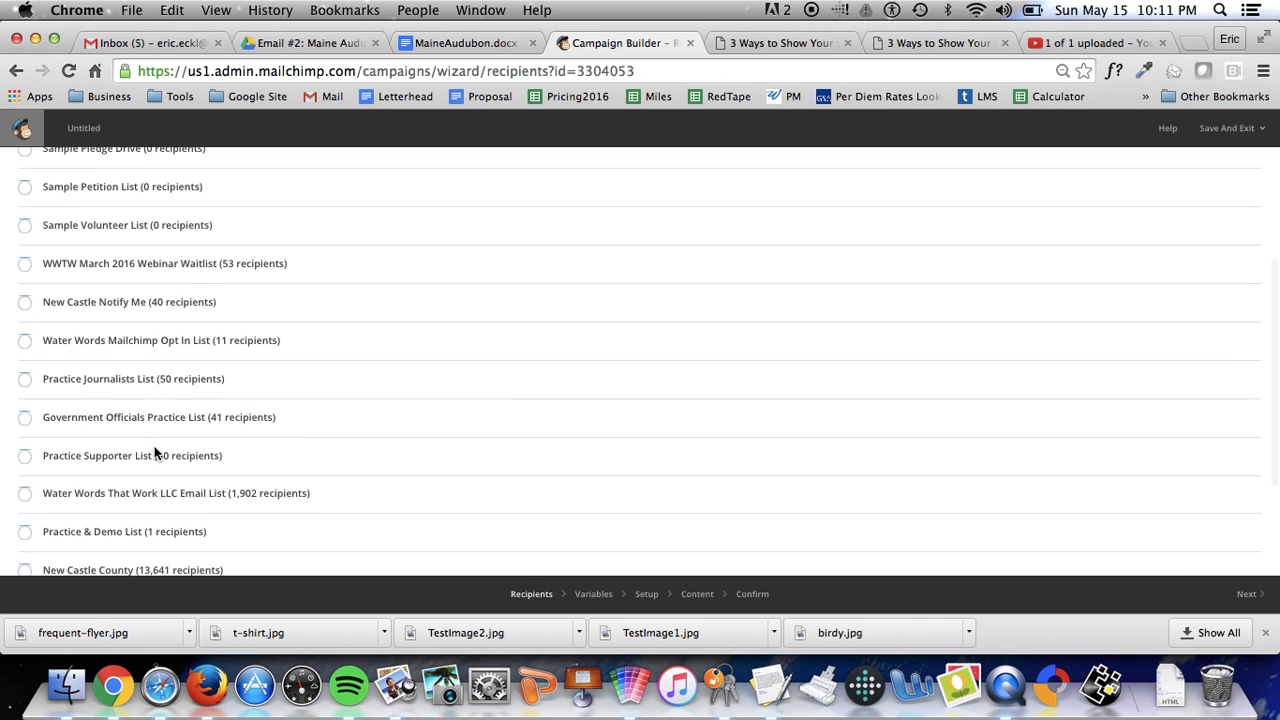
pyautogui.click(25, 456)
pyautogui.scroll(-4, 357, 454)
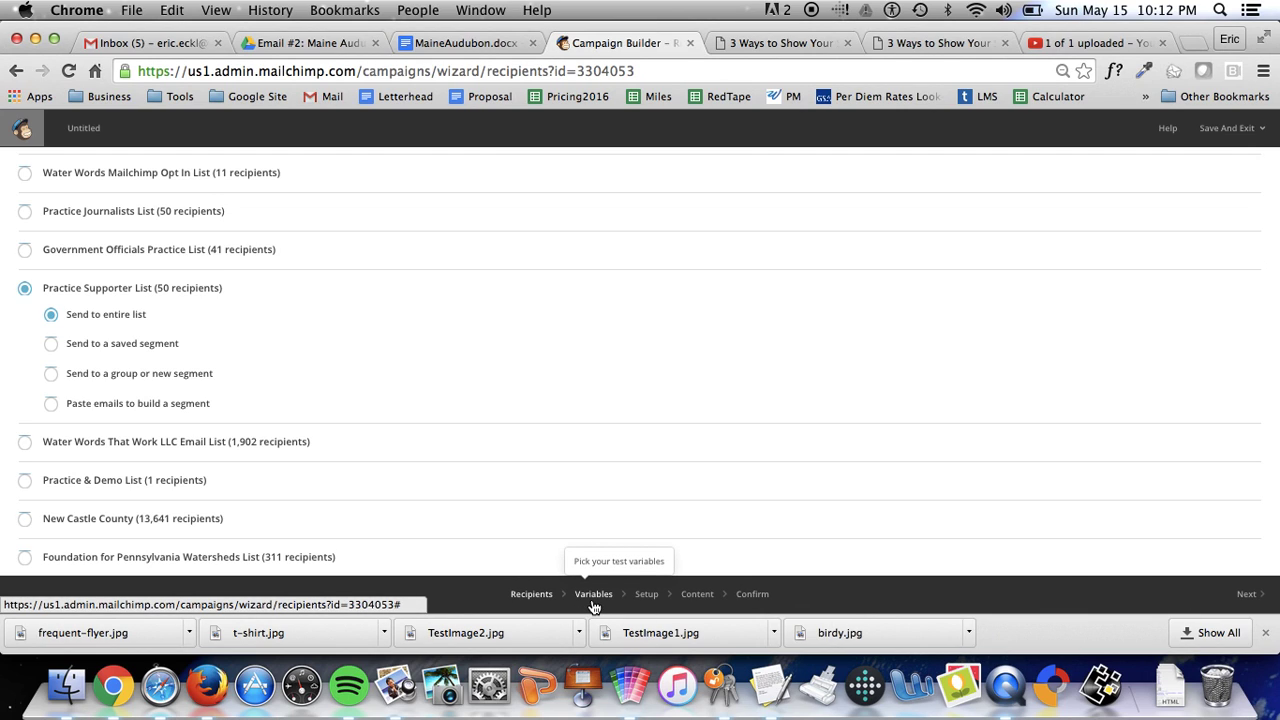
pyautogui.click(1254, 598)
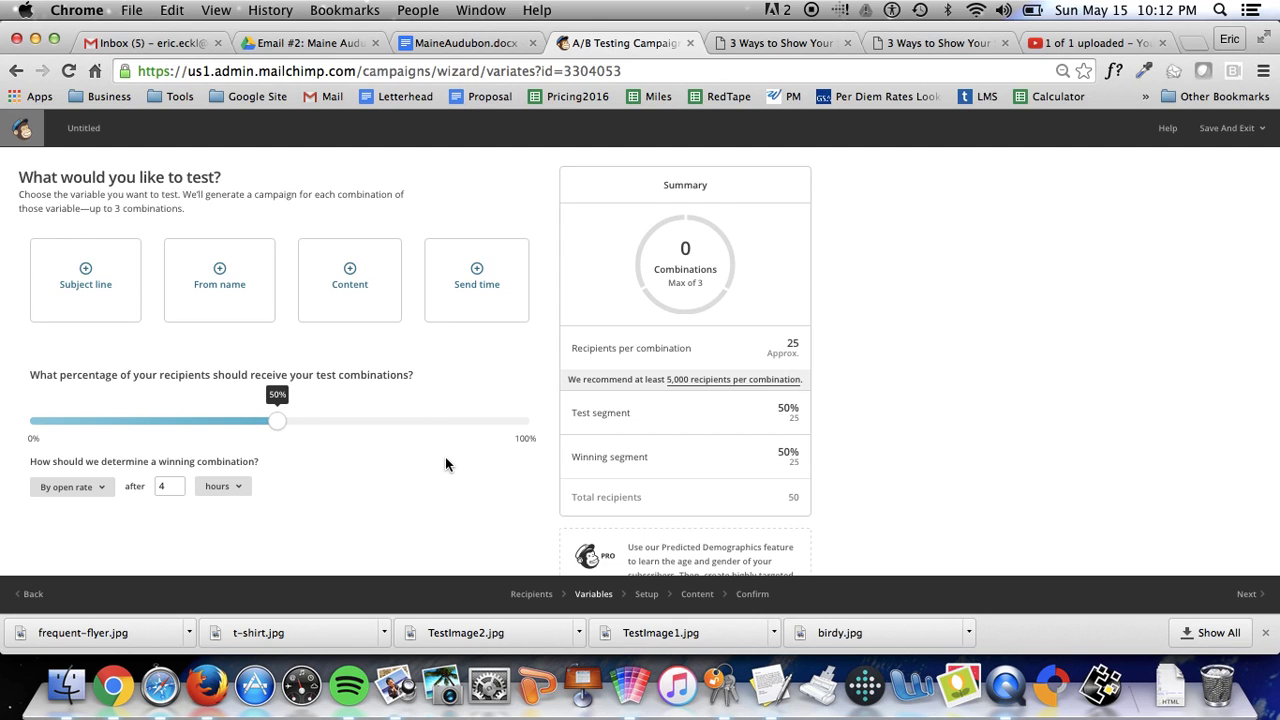
# Make Content the test variable with two variations and proceed to the campaign setup.
pyautogui.click(337, 280)
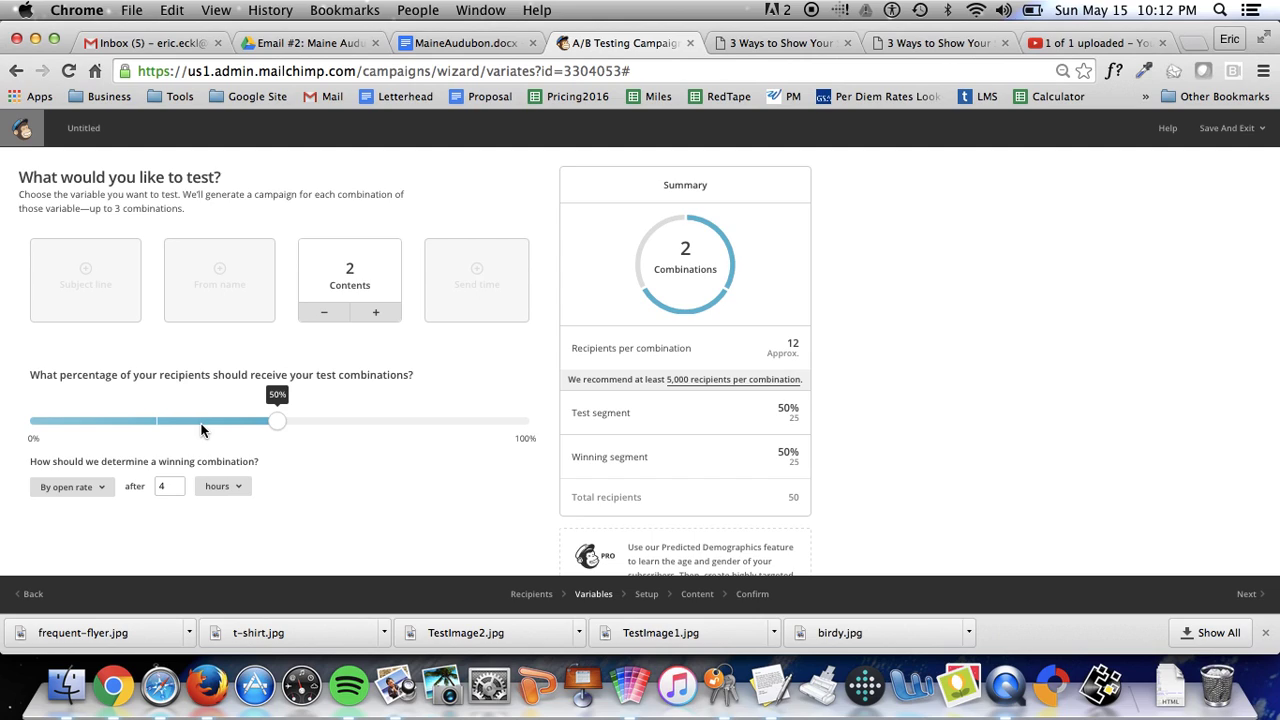
pyautogui.click(175, 486)
pyautogui.click(1246, 594)
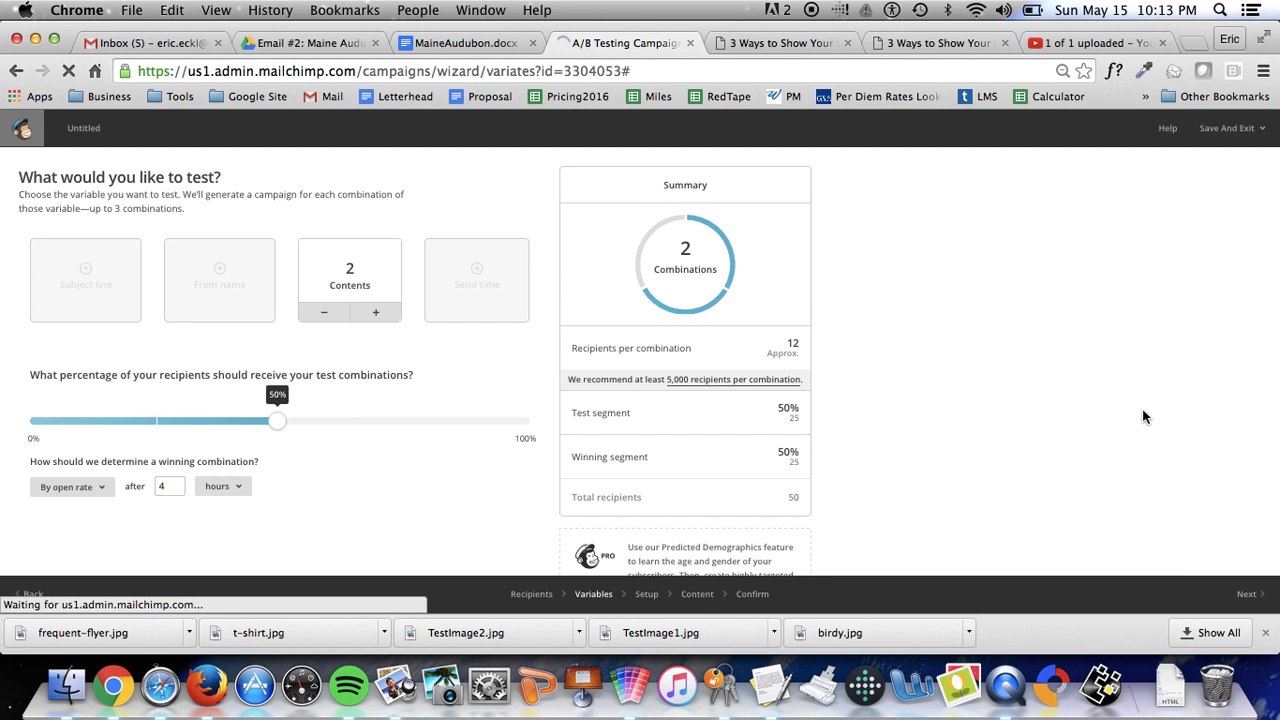
# Name the test "Main Maine Image Test".
pyautogui.click(88, 228)
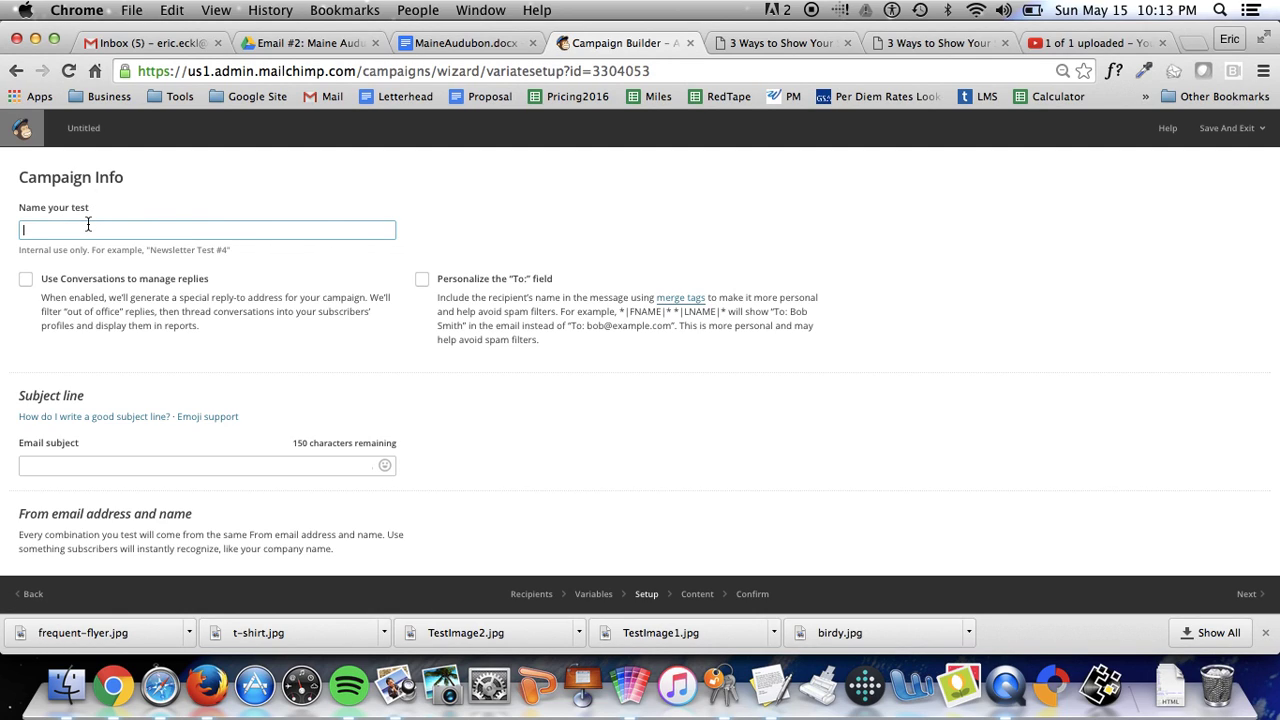
pyautogui.write('Header Im')
pyautogui.press('super+a')
pyautogui.write('Maine')
pyautogui.press('BackSpace')
pyautogui.write('Maine Image Test')
# Enable Conversations for managing replies and personalization of the "To:" field.
pyautogui.click(26, 280)
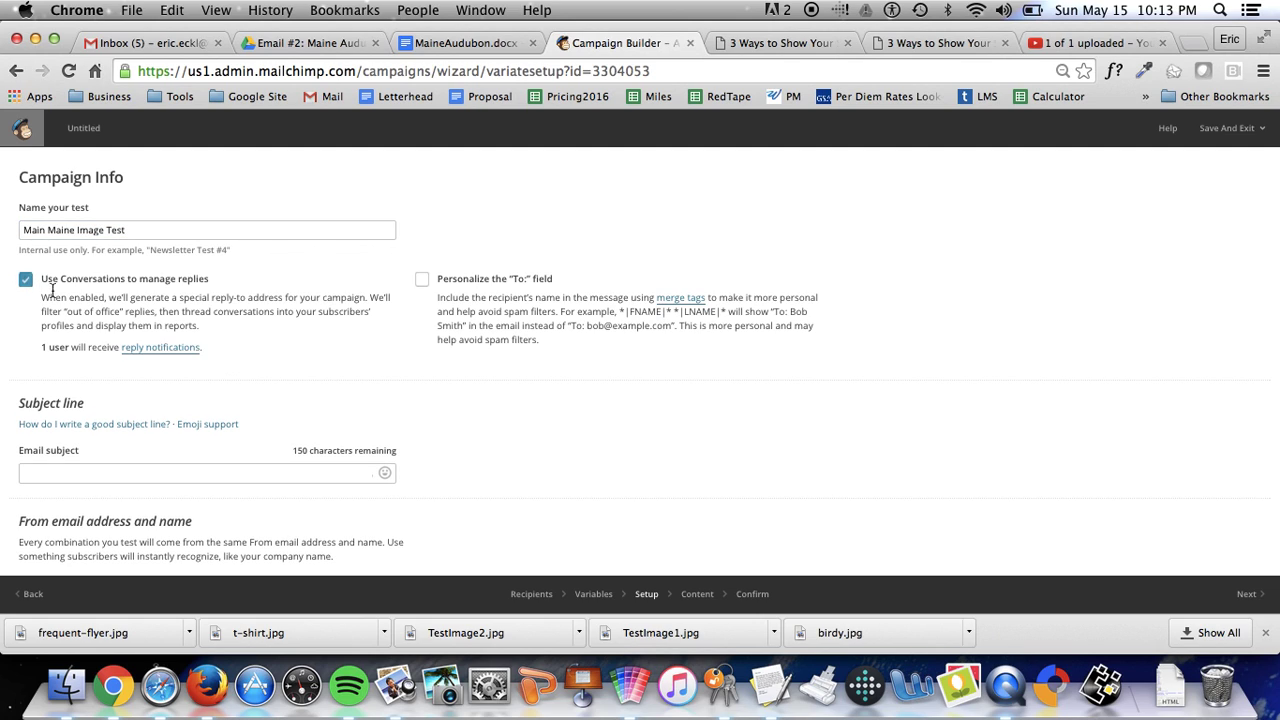
pyautogui.click(422, 281)
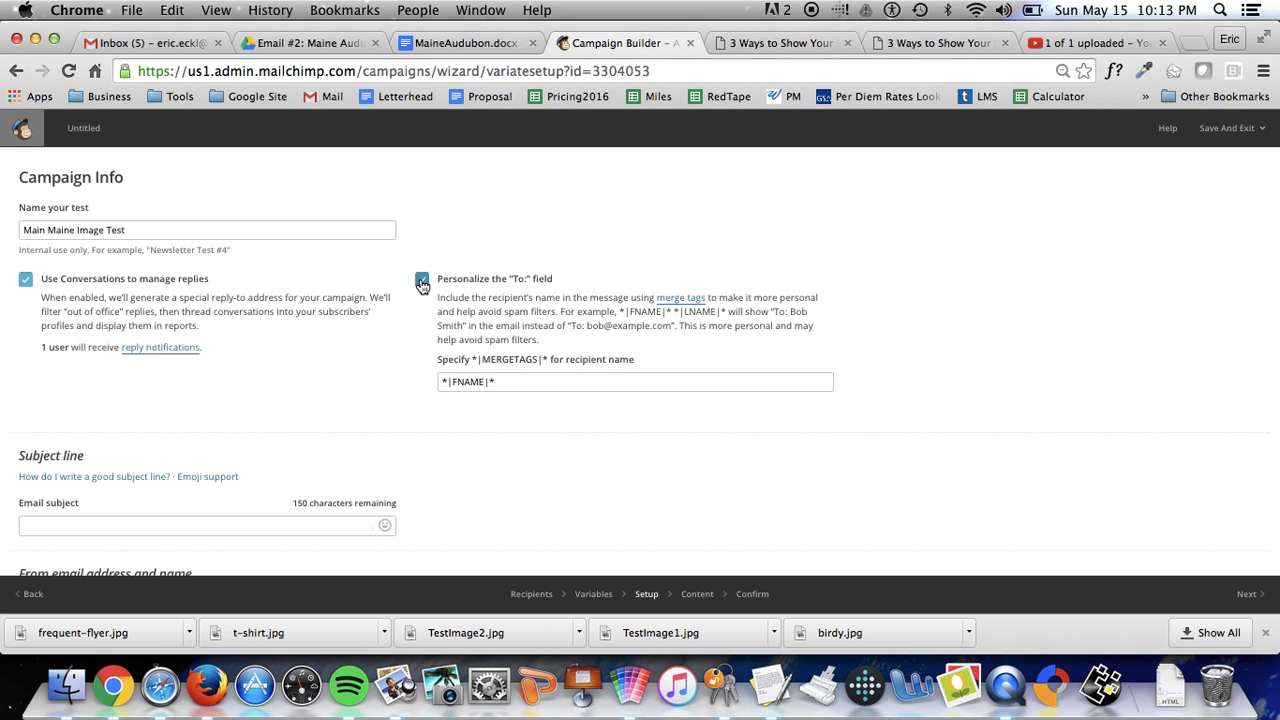
# Copy the subject line "3 Ways to Show Your Support for Wildlife this Spring" from MaineAudubon.docx into the campaign's email subject.
pyautogui.scroll(-3, 403, 376)
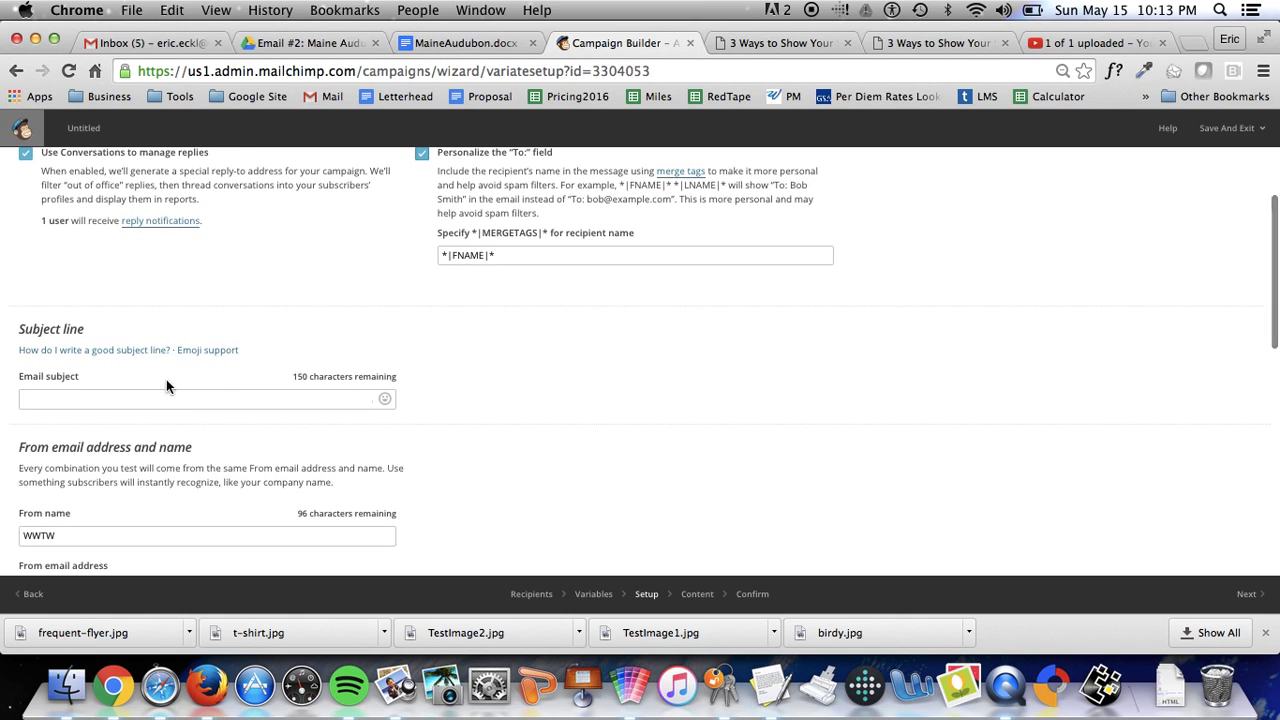
pyautogui.click(440, 44)
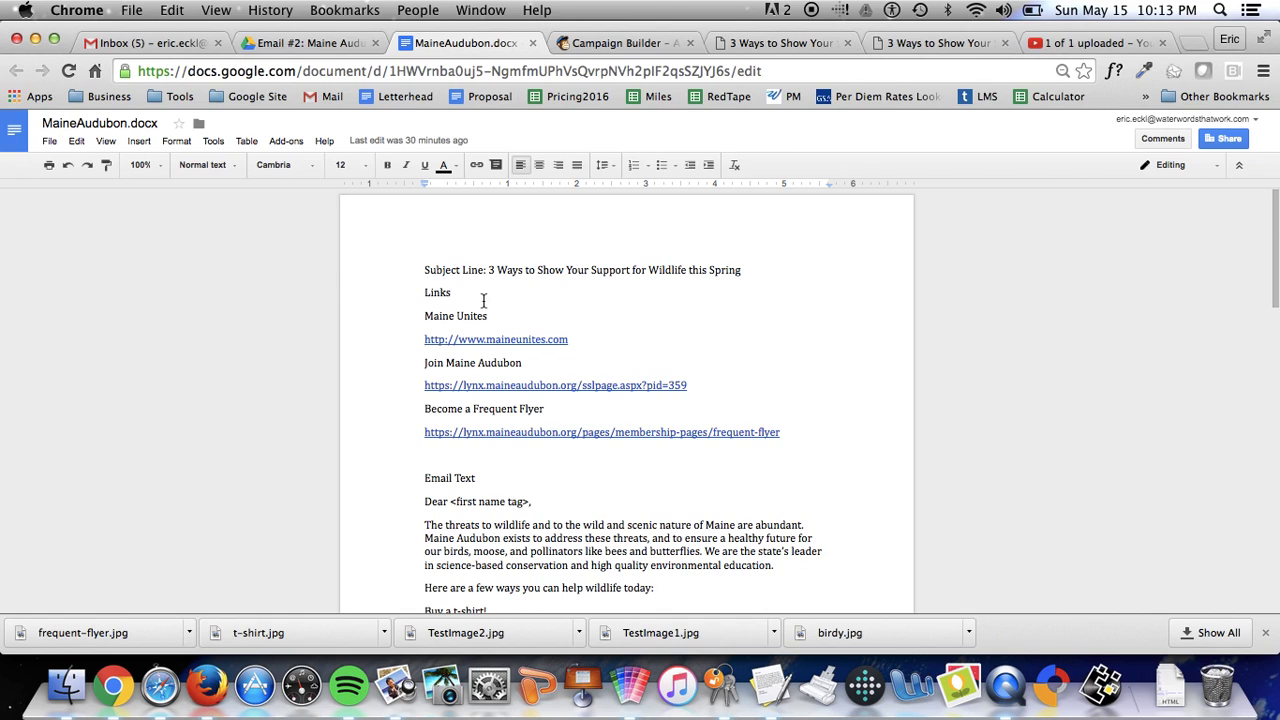
pyautogui.moveTo(743, 272); pyautogui.dragTo(487, 279)
pyautogui.press('super+c')
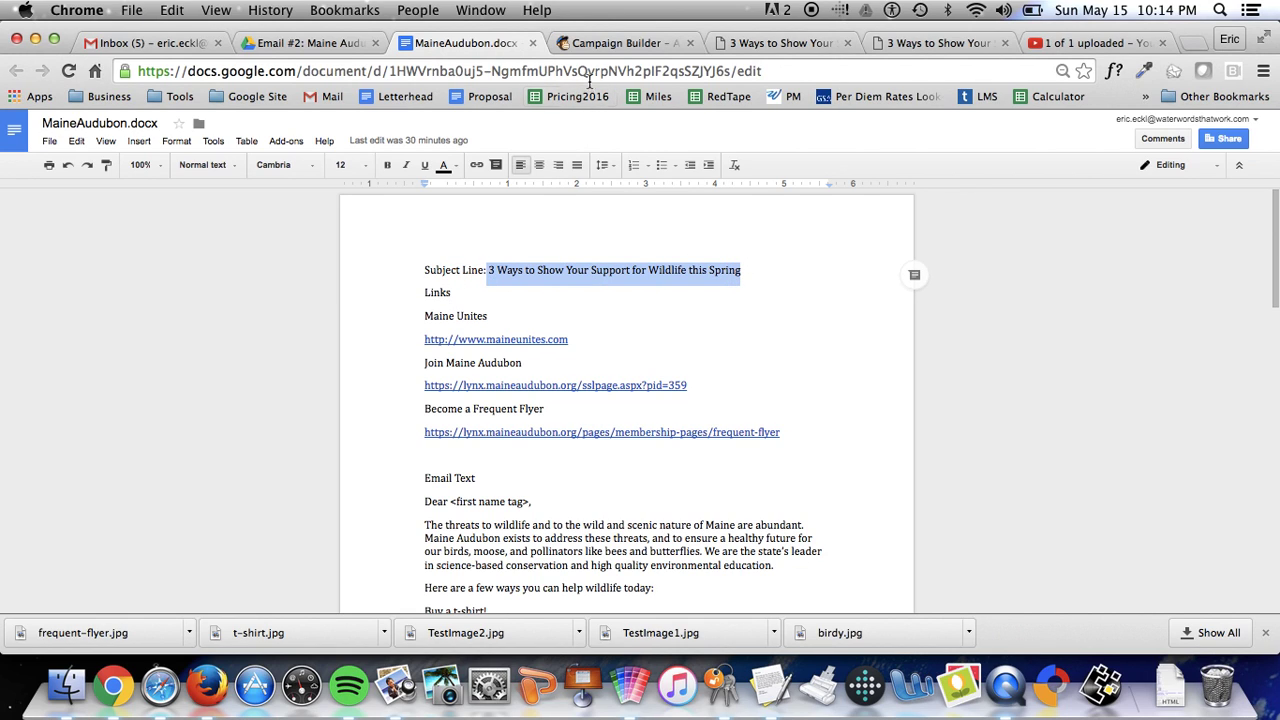
pyautogui.click(620, 43)
pyautogui.click(108, 398)
pyautogui.press('super+v')
# Set the campaign's From name to Maine Audubon.
pyautogui.scroll(-2, 103, 465)
pyautogui.moveTo(88, 432); pyautogui.dragTo(3, 431)
pyautogui.write('Maine')
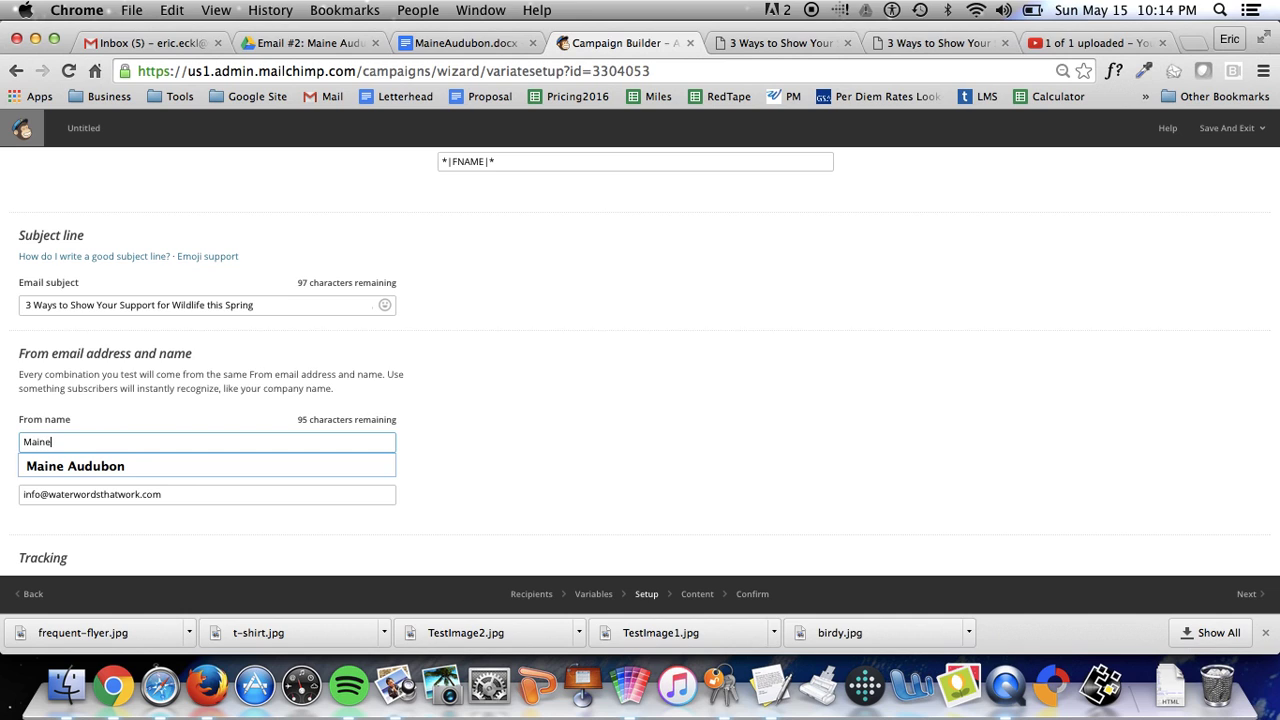
pyautogui.click(72, 466)
# Enable Google Analytics link tracking for the campaign and proceed to the content setup.
pyautogui.scroll(-3, 394, 454)
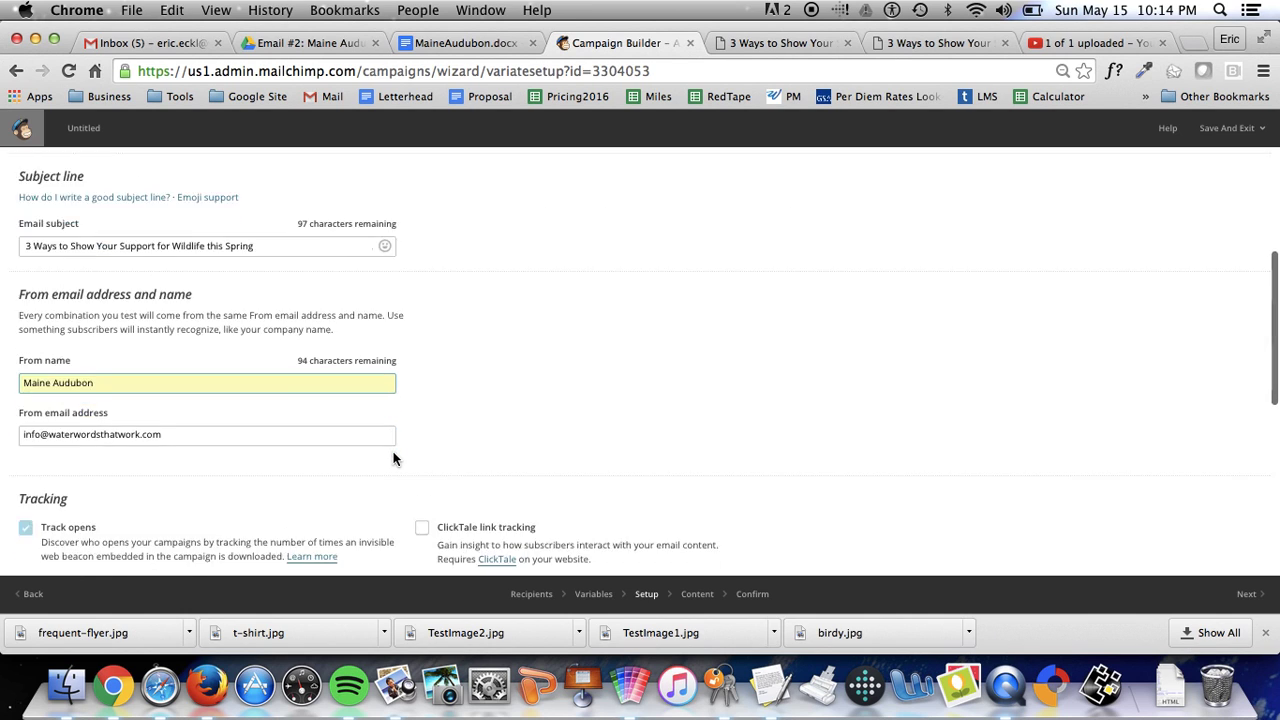
pyautogui.scroll(-4, 564, 394)
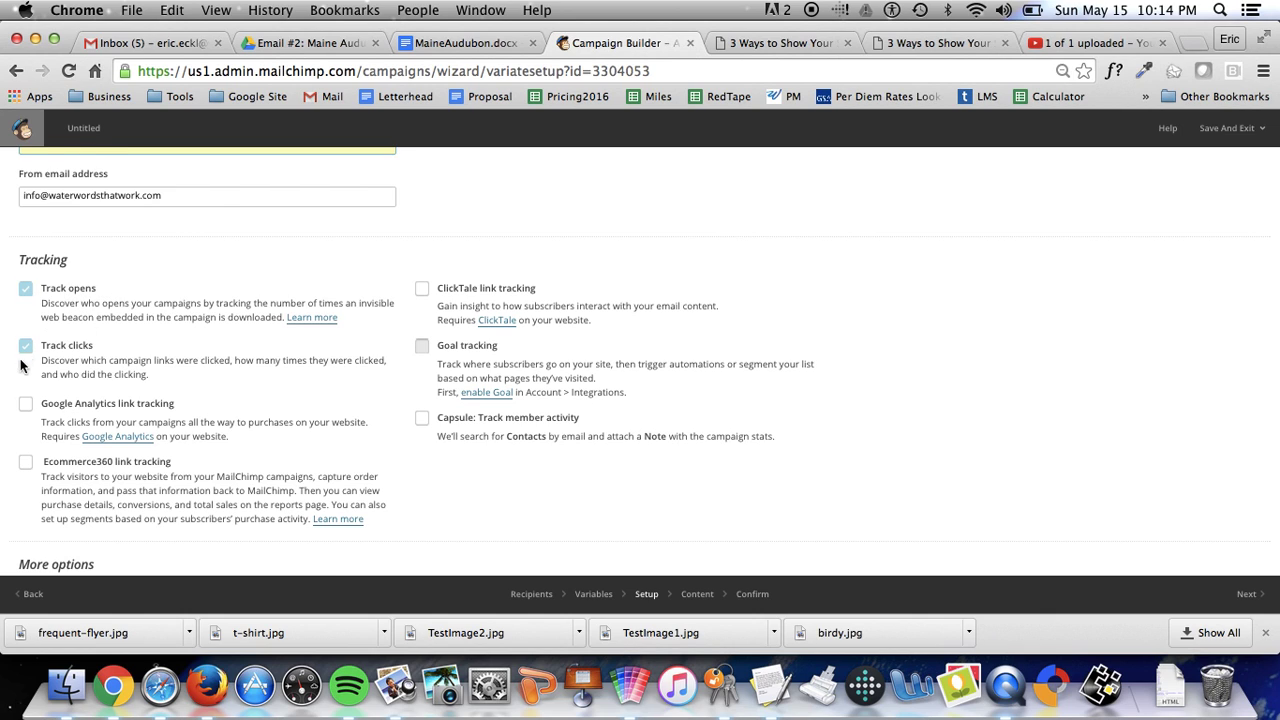
pyautogui.click(25, 404)
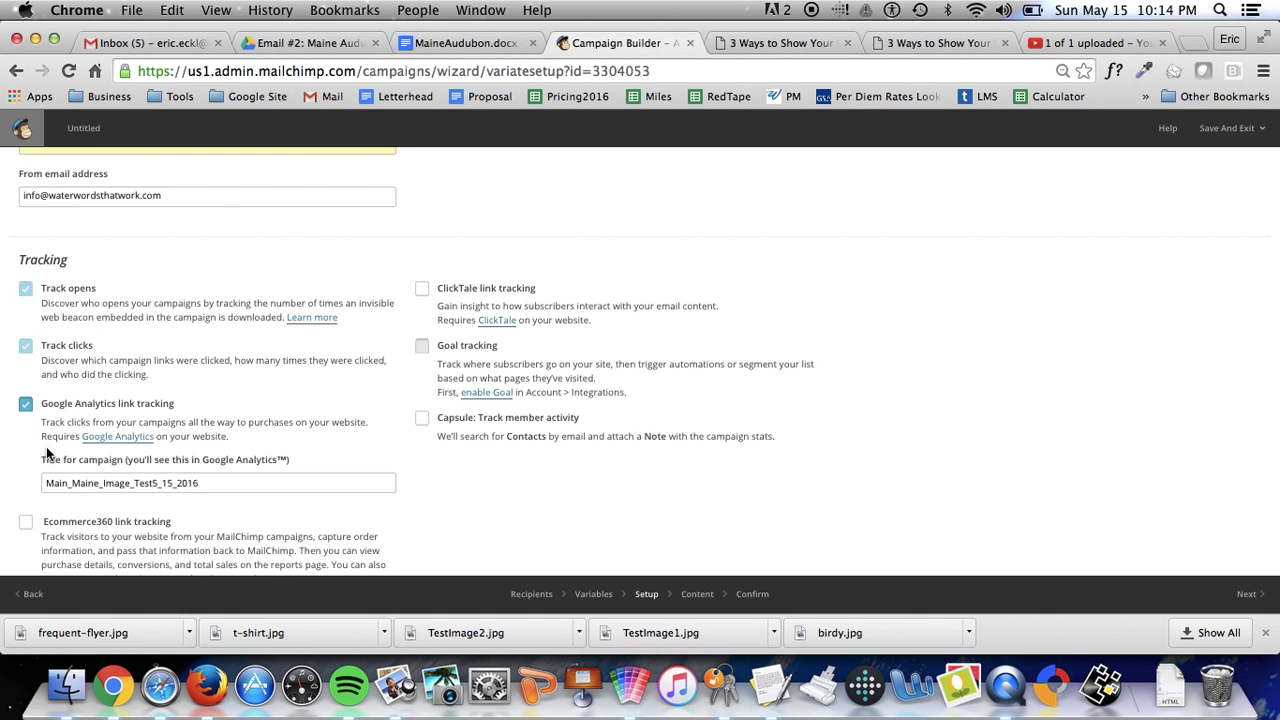
pyautogui.scroll(-5, 46, 446)
pyautogui.scroll(-2, 46, 446)
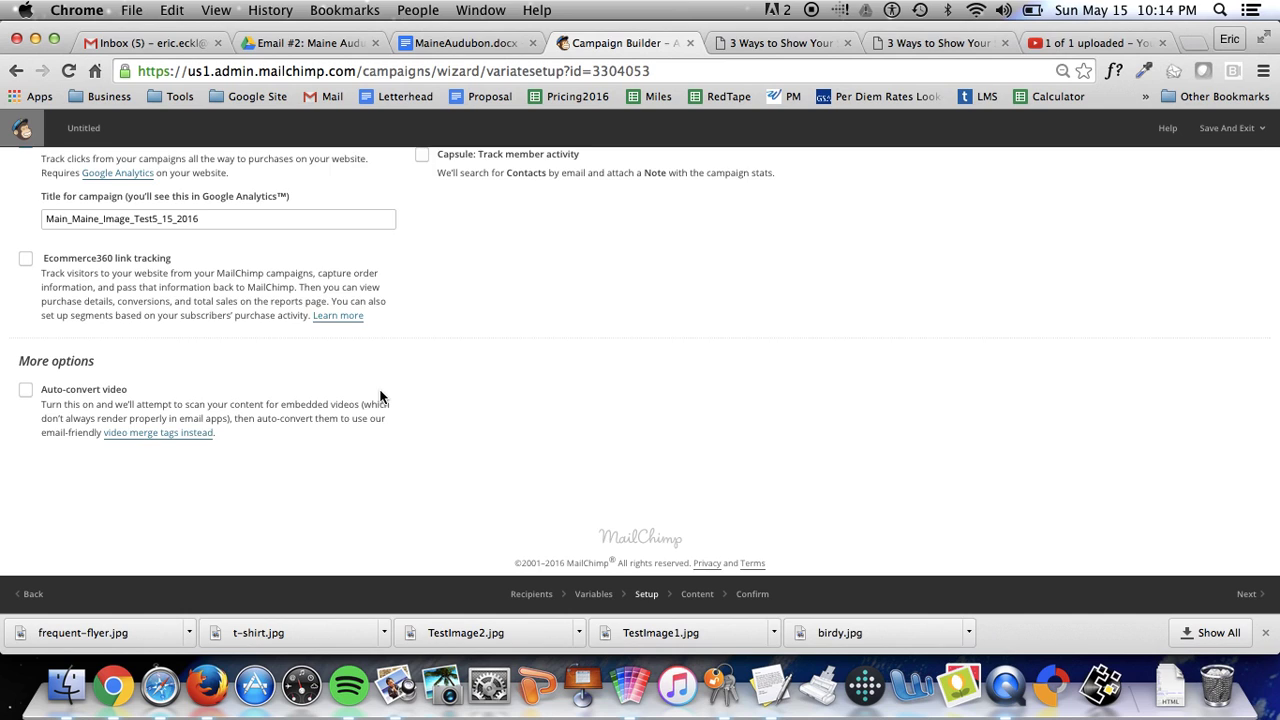
pyautogui.scroll(-1, 383, 396)
pyautogui.scroll(7, 511, 306)
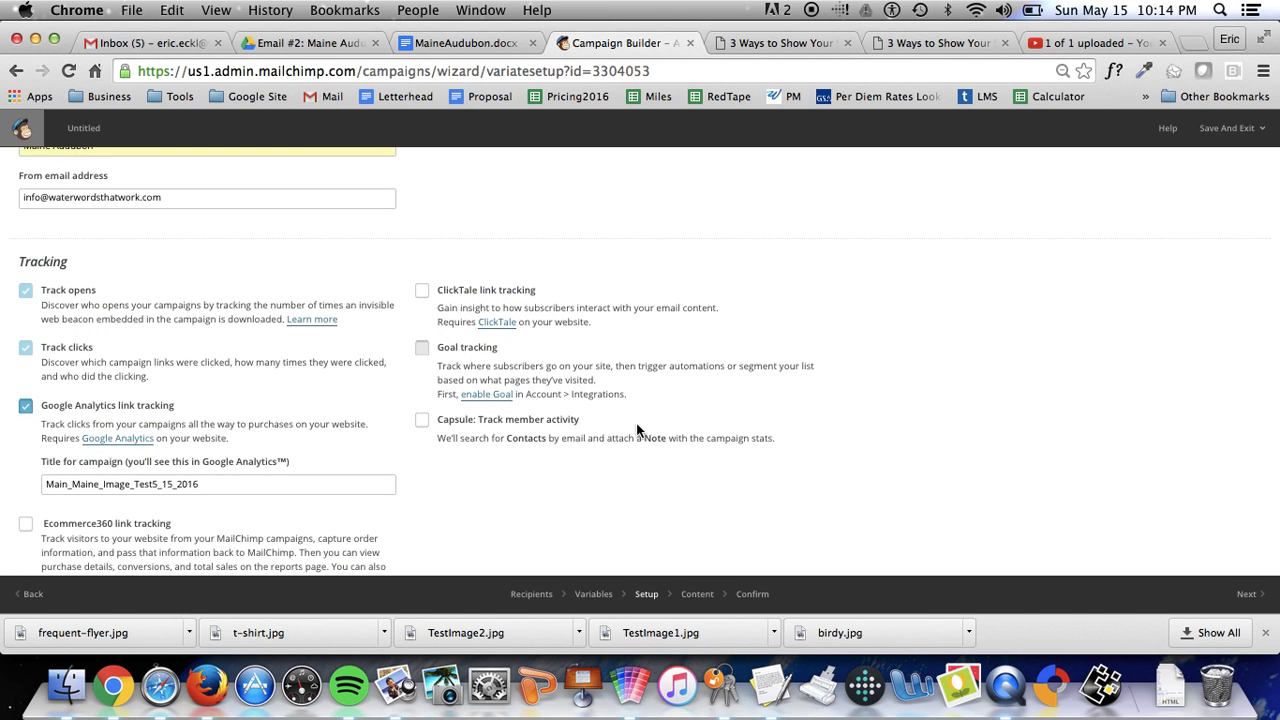
pyautogui.scroll(-7, 636, 428)
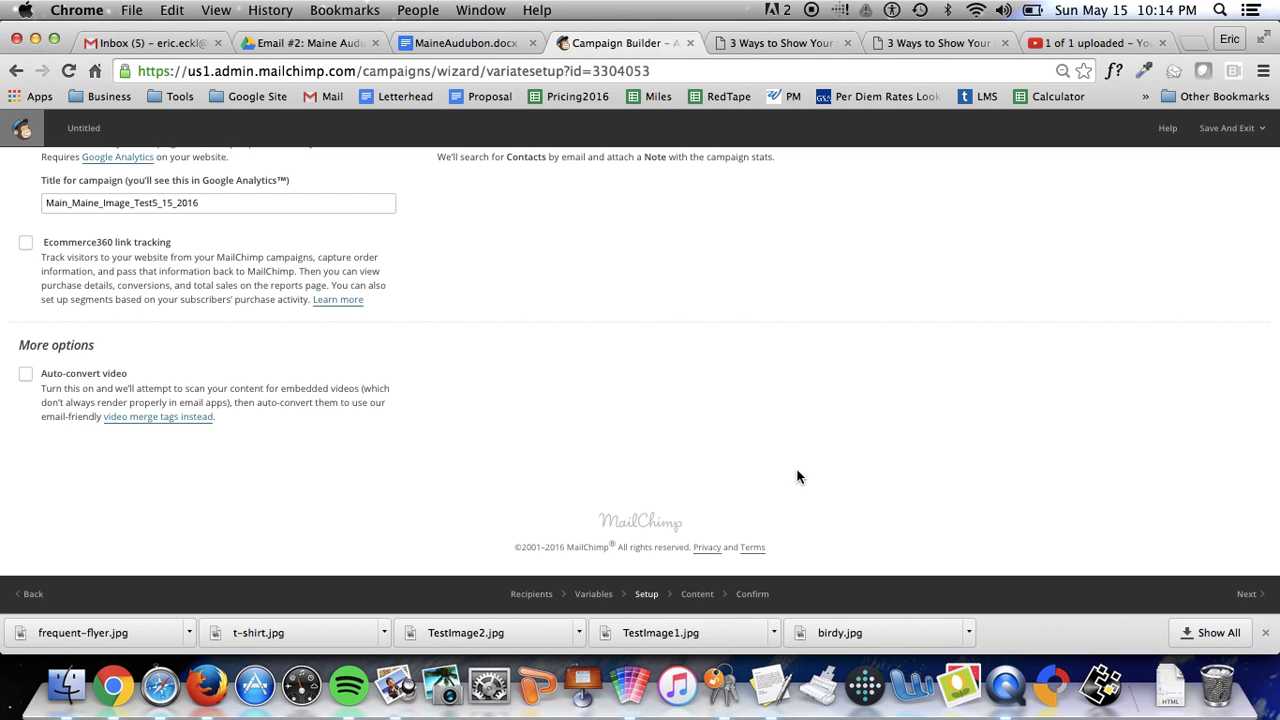
pyautogui.click(1264, 598)
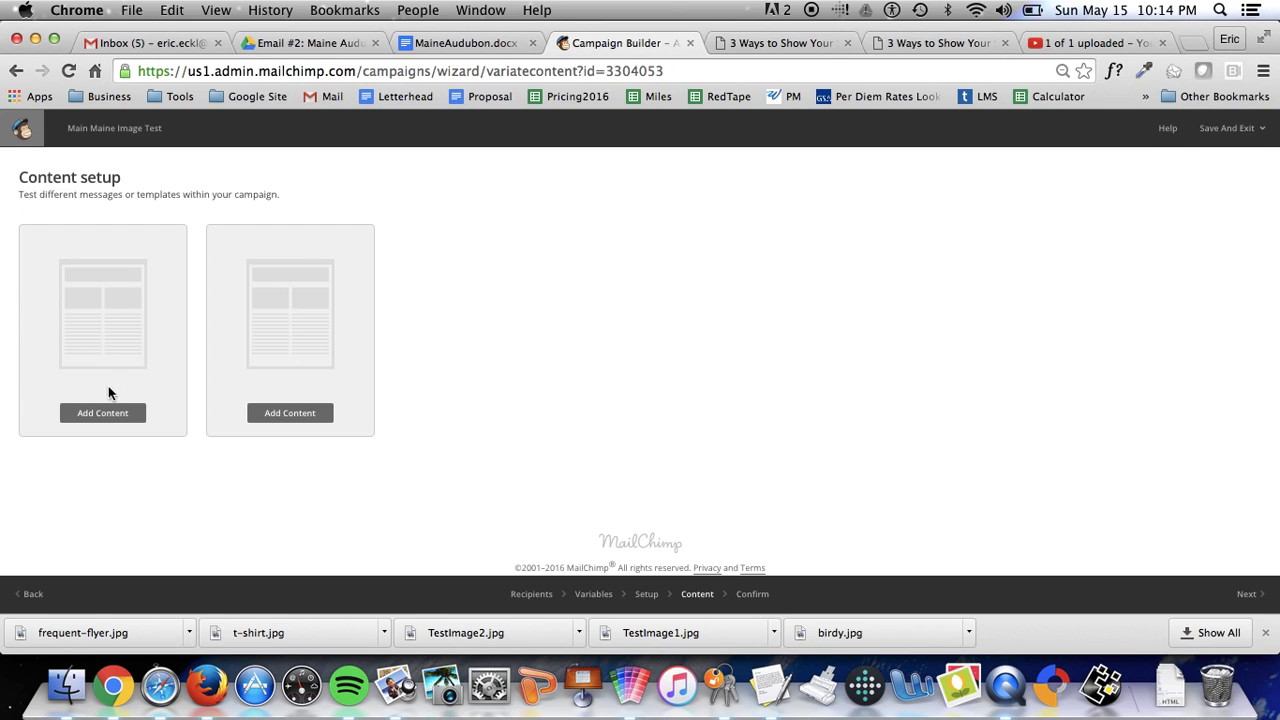
# Start the first content variation from the saved Maine Audubon template.
pyautogui.click(101, 415)
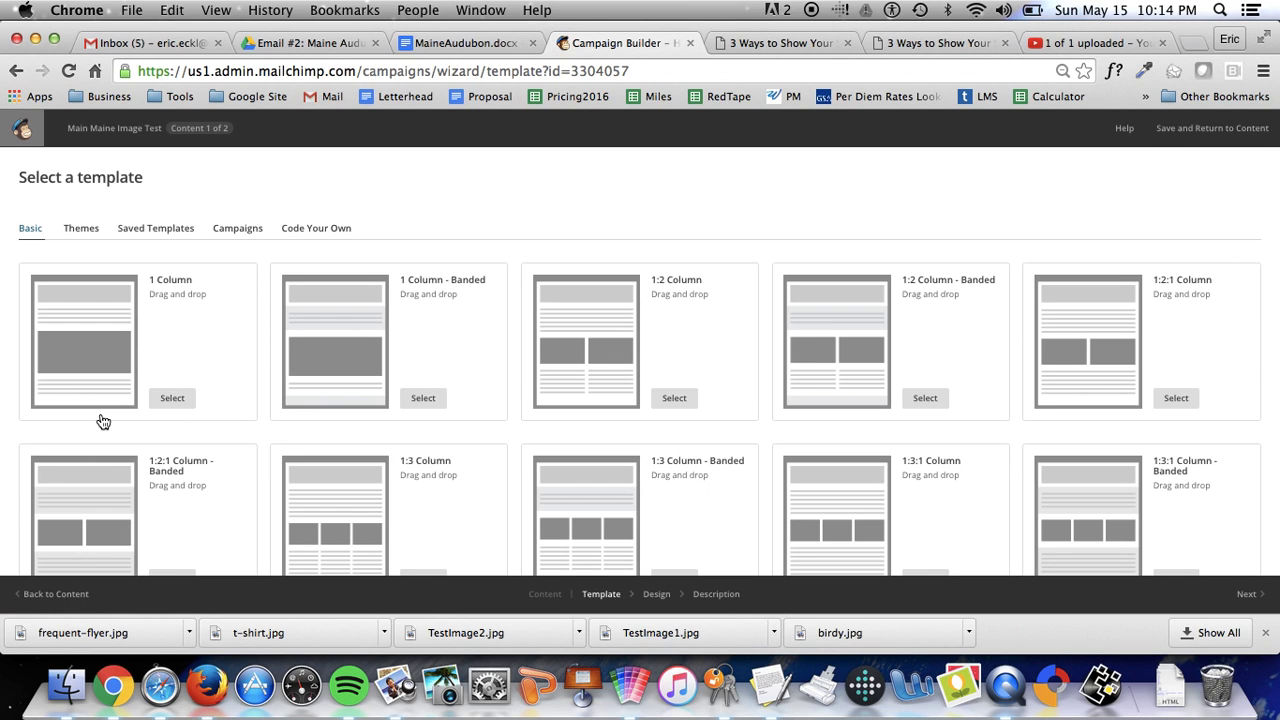
pyautogui.click(136, 228)
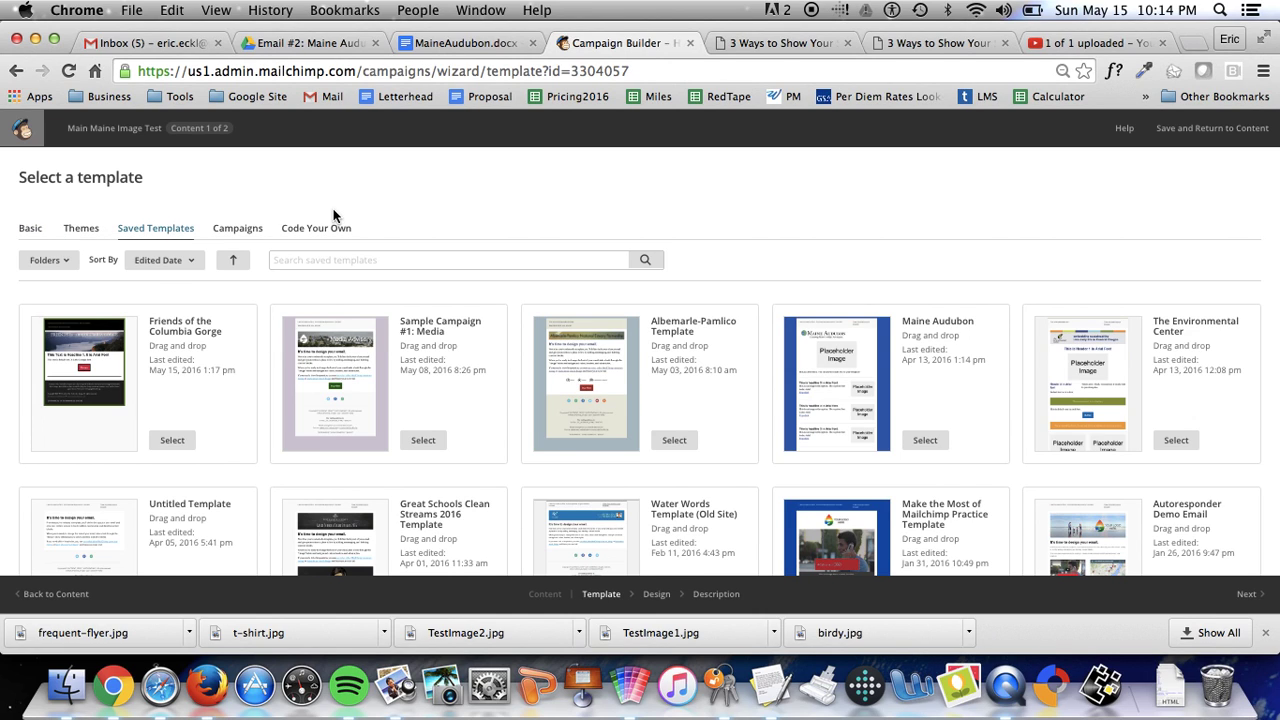
pyautogui.click(927, 446)
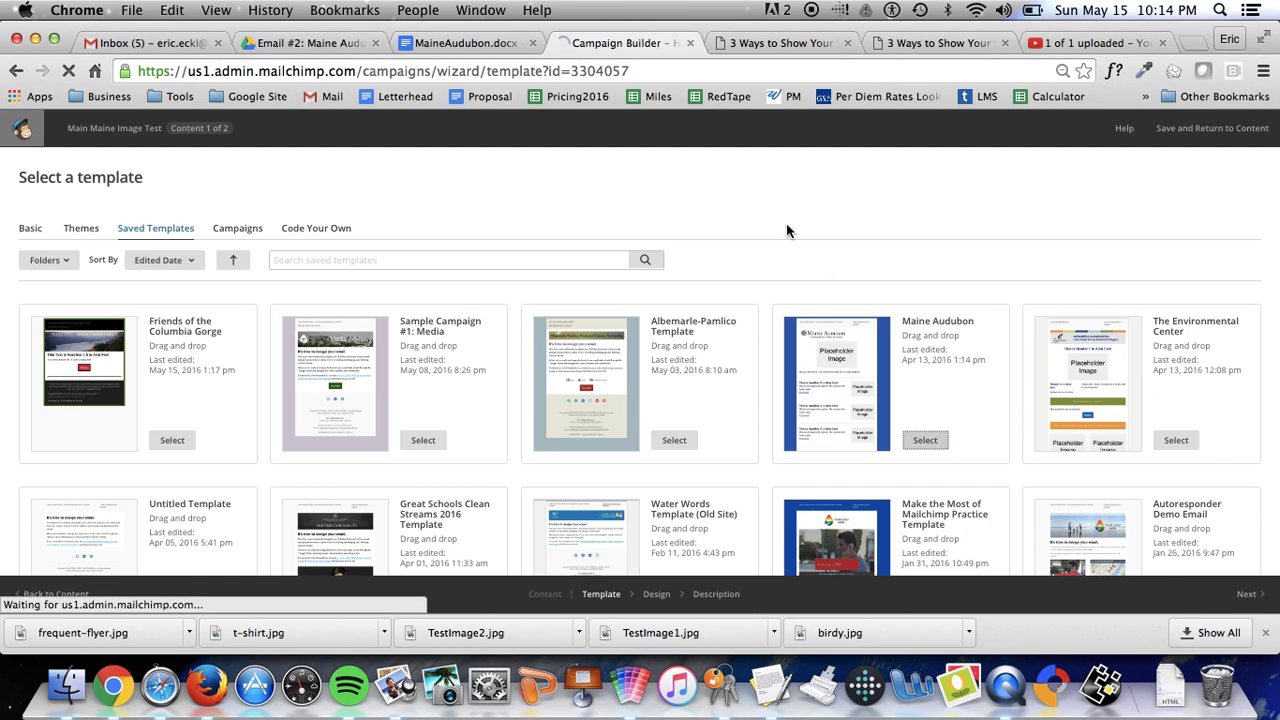